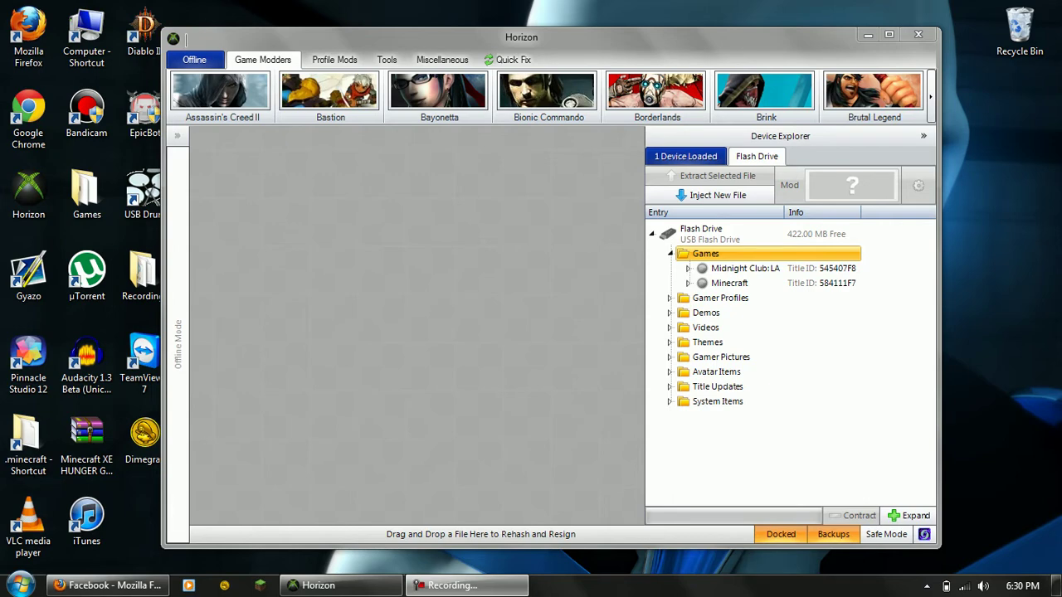
- Extract the contents of Minecraft XE HUNGER GAMES.zip to the Desktop and close the archive
{"action": "left_click_drag", "start_coordinate": [521, 37], "coordinate": [640, 15]}
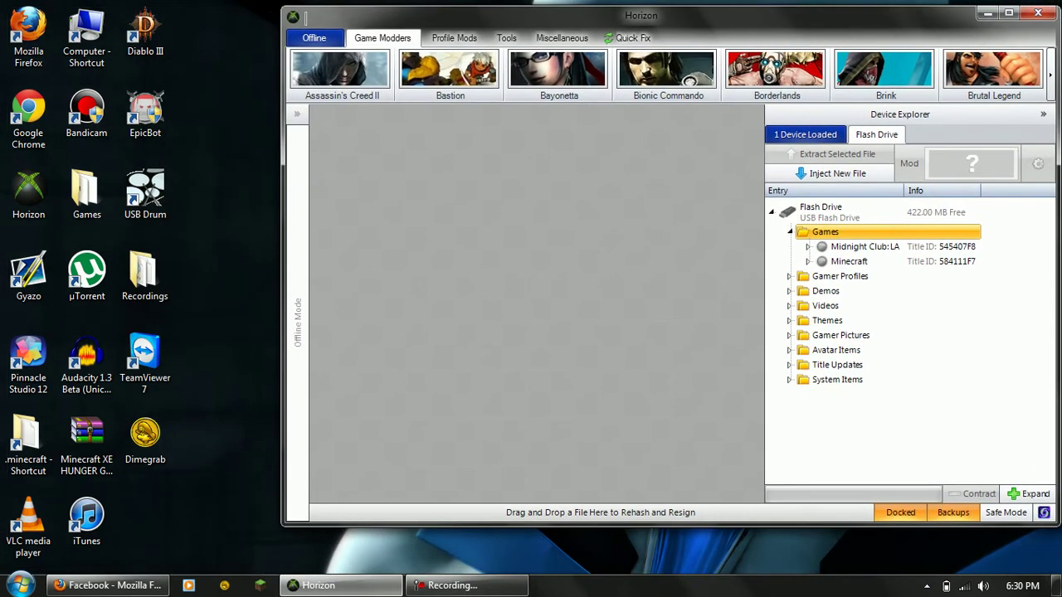
{"action": "left_click_drag", "start_coordinate": [86, 433], "coordinate": [203, 270]}
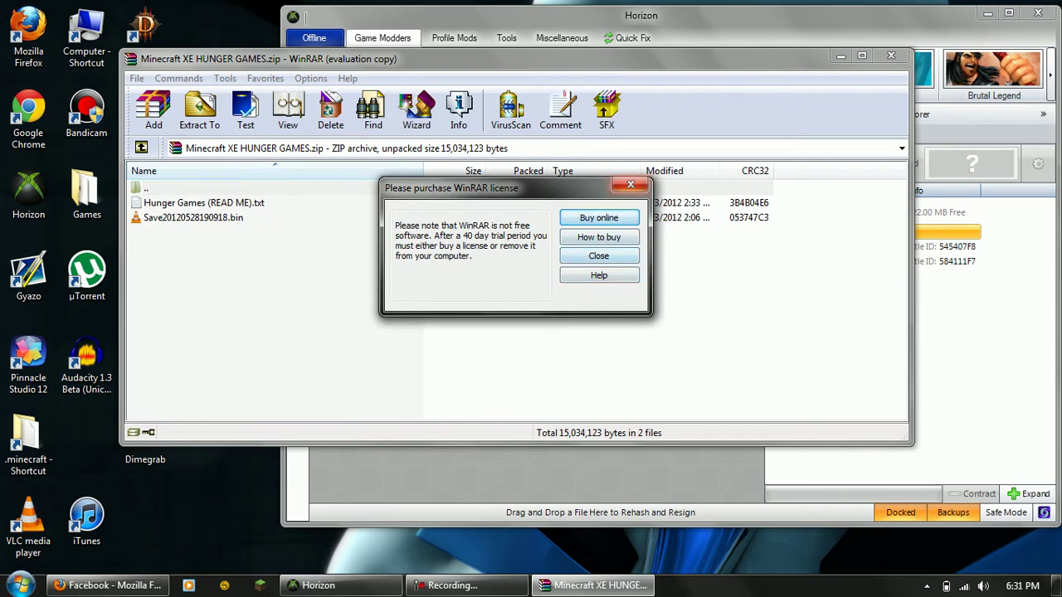
{"action": "left_click", "coordinate": [629, 185]}
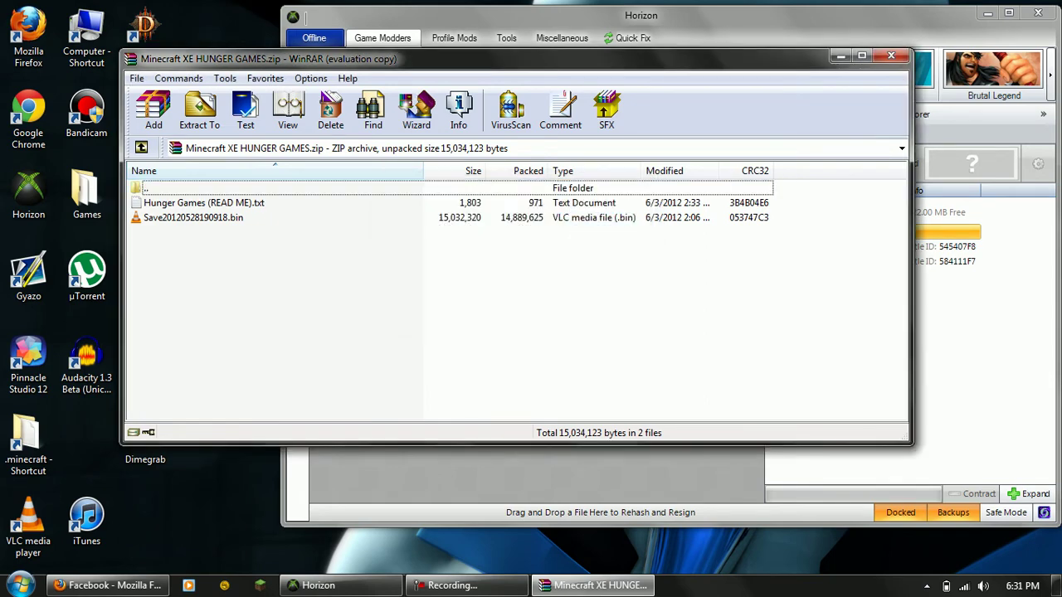
{"action": "left_click", "coordinate": [199, 112]}
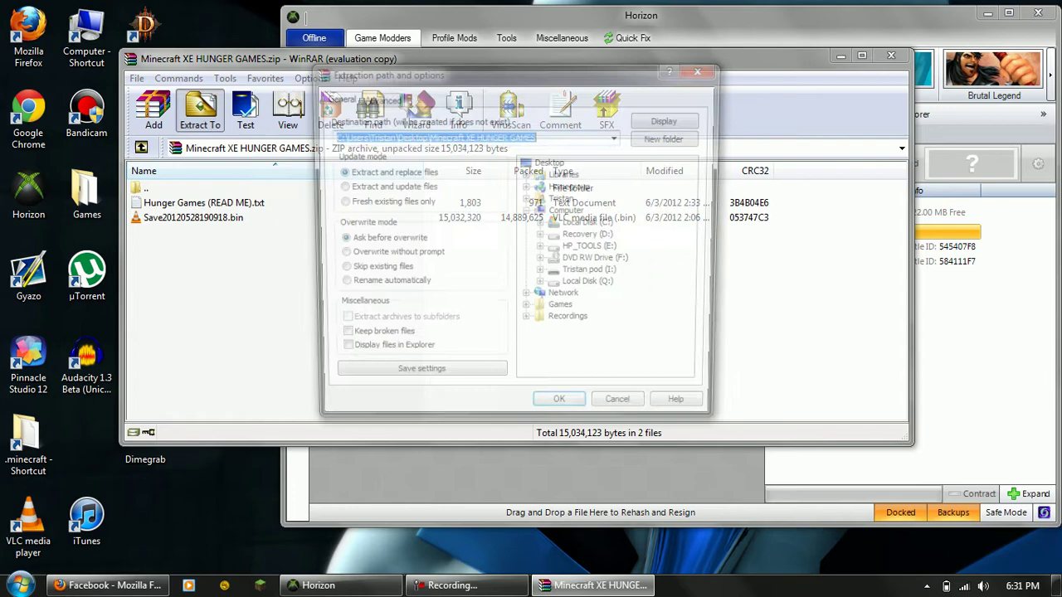
{"action": "left_click", "coordinate": [551, 161]}
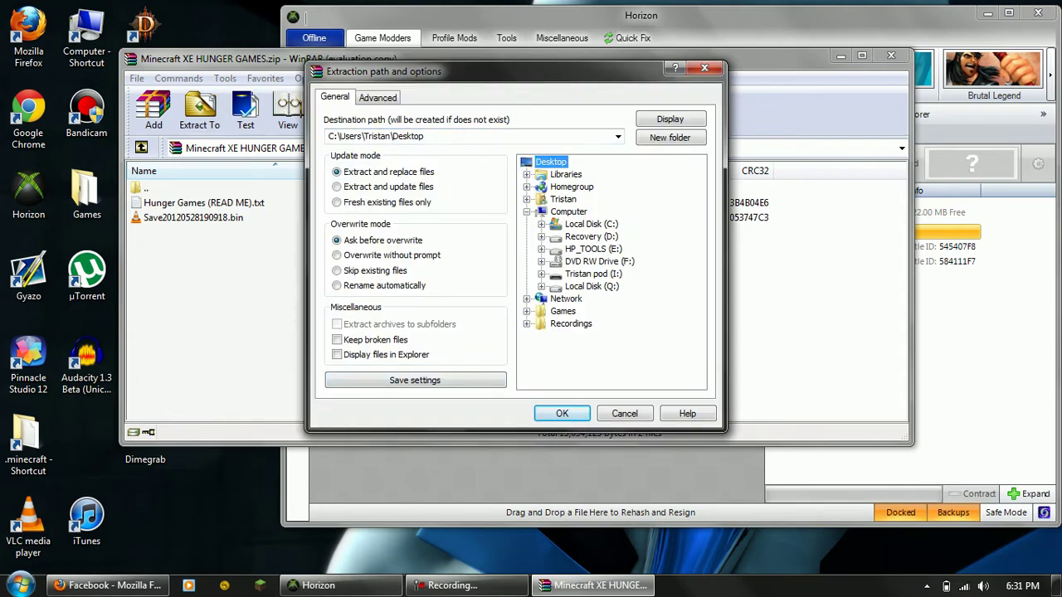
{"action": "left_click", "coordinate": [562, 413]}
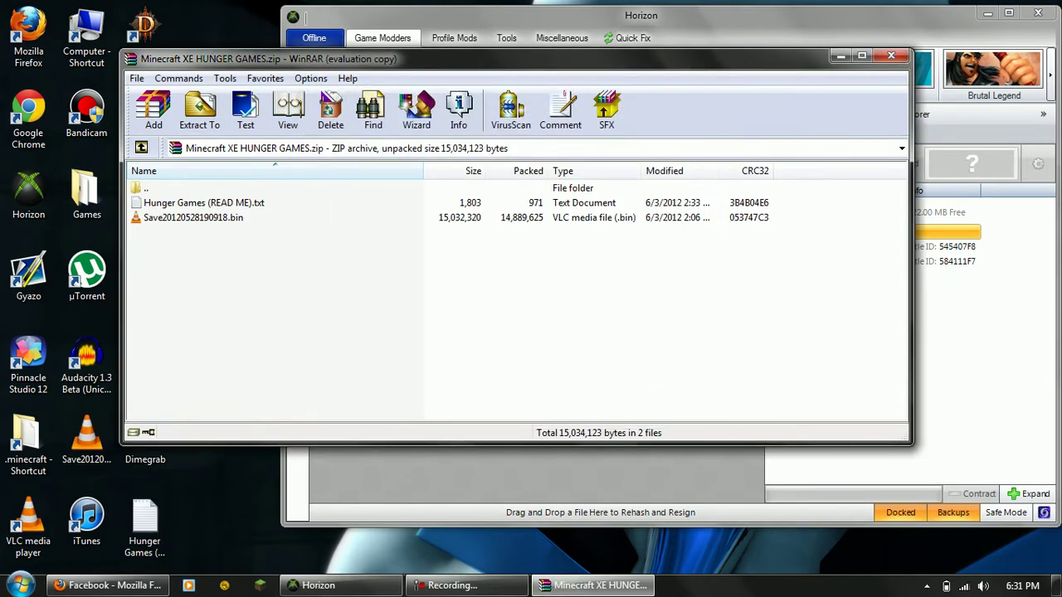
{"action": "left_click", "coordinate": [890, 55]}
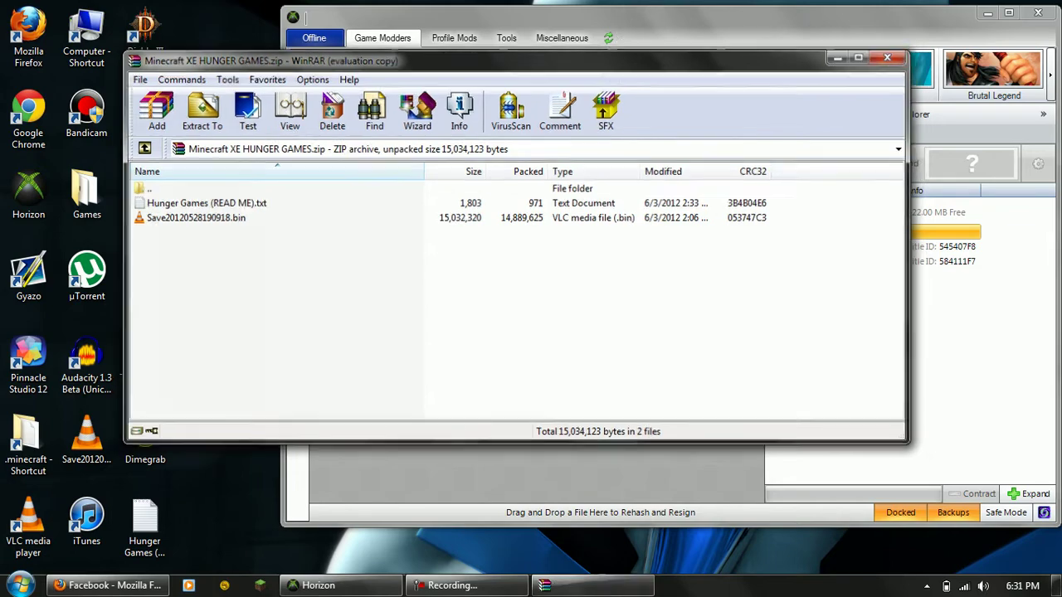
- Separate the two extracted files on the desktop and read through the Hunger Games (READ ME) text file
{"action": "left_click_drag", "start_coordinate": [87, 440], "coordinate": [259, 440]}
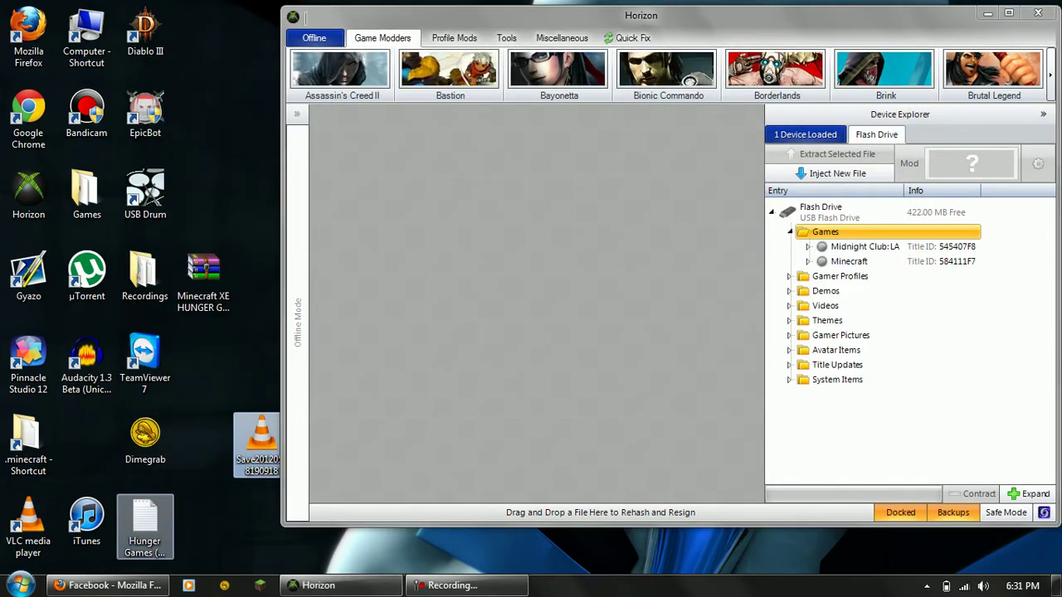
{"action": "left_click_drag", "start_coordinate": [144, 519], "coordinate": [203, 518]}
{"action": "double_click", "coordinate": [203, 522]}
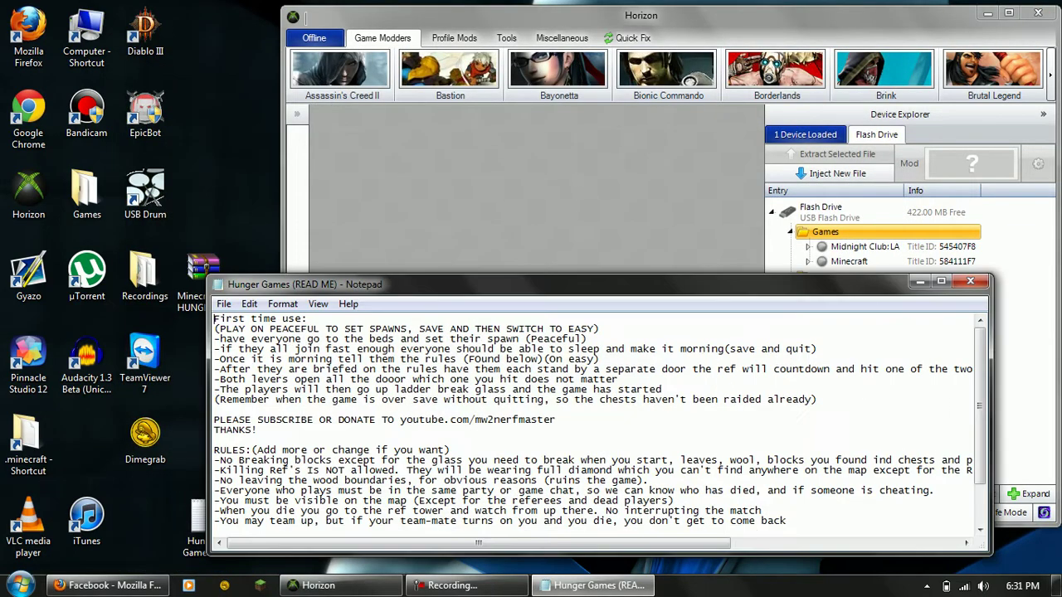
{"action": "scroll", "coordinate": [597, 423], "scroll_direction": "down", "scroll_amount": 2}
{"action": "scroll", "coordinate": [598, 424], "scroll_direction": "down", "scroll_amount": 2}
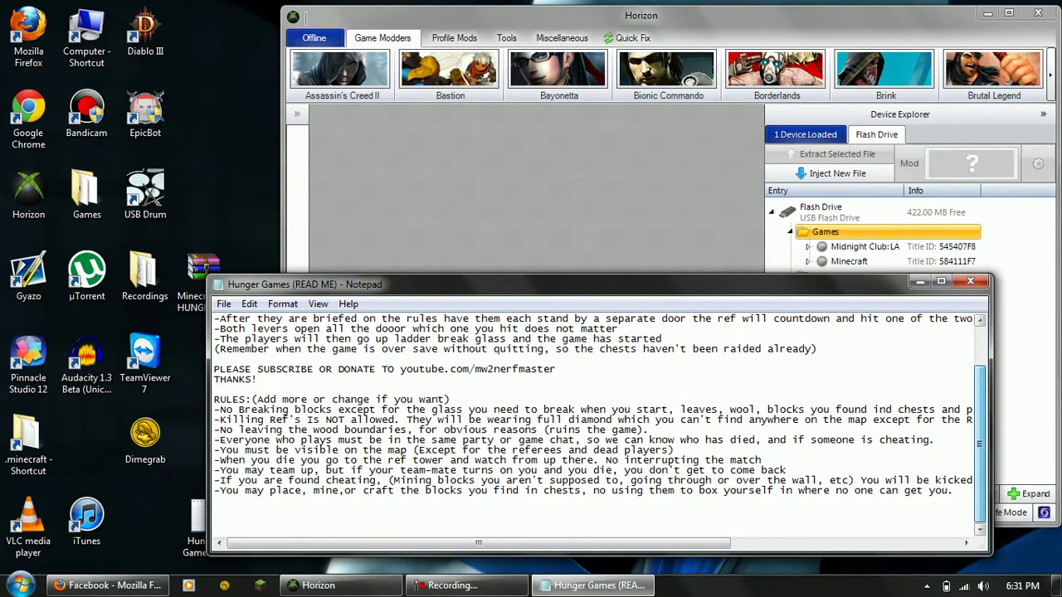
{"action": "scroll", "coordinate": [597, 423], "scroll_direction": "up", "scroll_amount": 2}
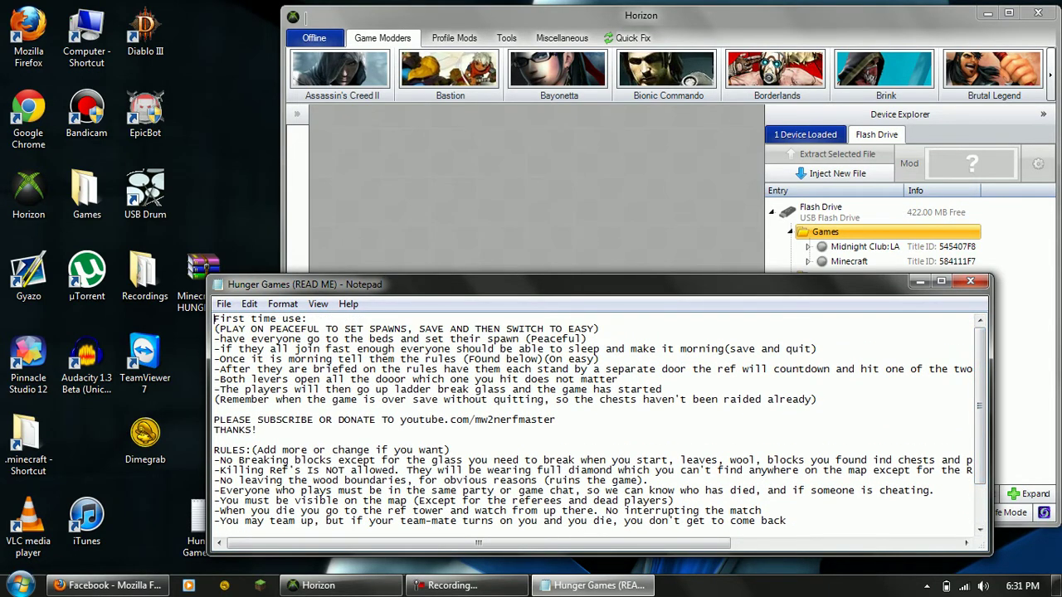
{"action": "left_click", "coordinate": [970, 281]}
{"action": "left_click_drag", "start_coordinate": [259, 438], "coordinate": [246, 418]}
{"action": "left_click", "coordinate": [465, 282]}
{"action": "mouse_move", "coordinate": [498, 15]}
{"action": "left_mouse_down"}
{"action": "mouse_move", "coordinate": [335, 26]}
{"action": "mouse_move", "coordinate": [453, 26]}
{"action": "mouse_move", "coordinate": [499, 0]}
{"action": "mouse_move", "coordinate": [494, 15]}
{"action": "mouse_move", "coordinate": [505, 11]}
{"action": "mouse_move", "coordinate": [491, 16]}
{"action": "mouse_move", "coordinate": [502, 9]}
{"action": "mouse_move", "coordinate": [750, 38]}
{"action": "mouse_move", "coordinate": [456, 8]}
{"action": "mouse_move", "coordinate": [492, 20]}
{"action": "left_mouse_up"}
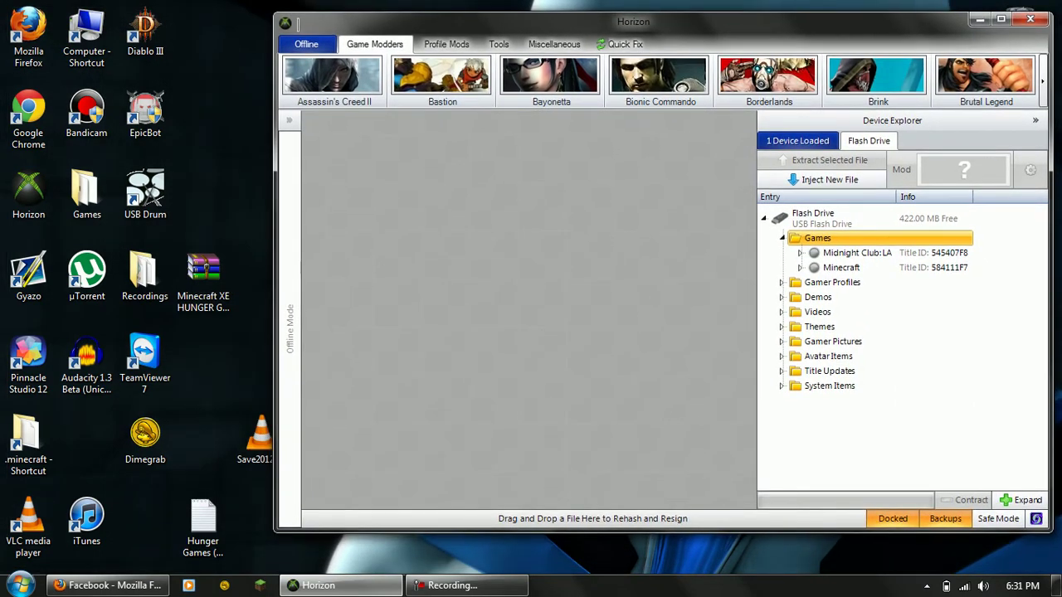
{"action": "left_click", "coordinate": [446, 44]}
{"action": "left_click", "coordinate": [499, 44]}
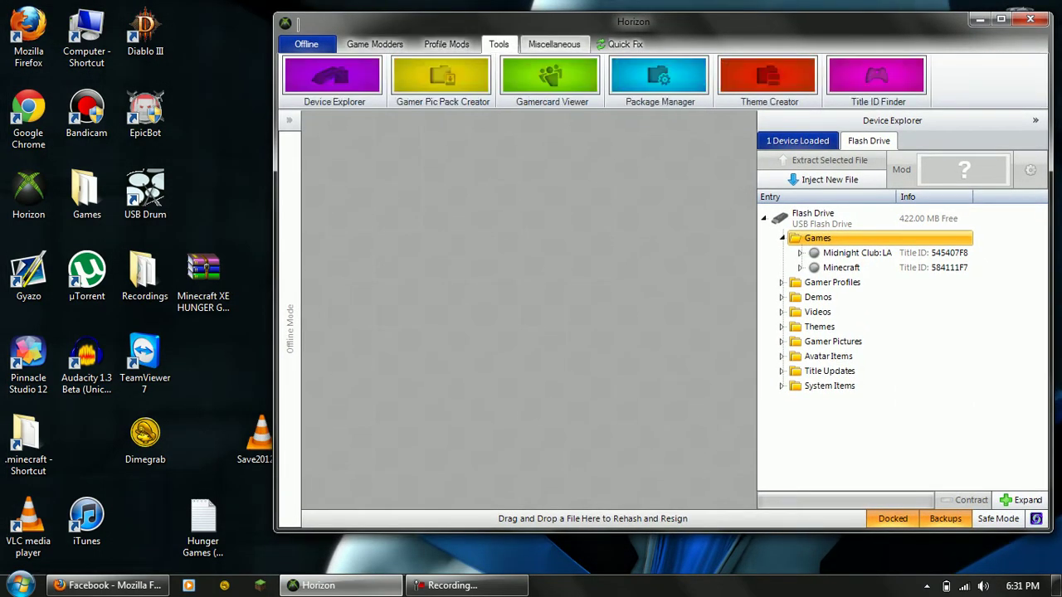
{"action": "left_click", "coordinate": [446, 44]}
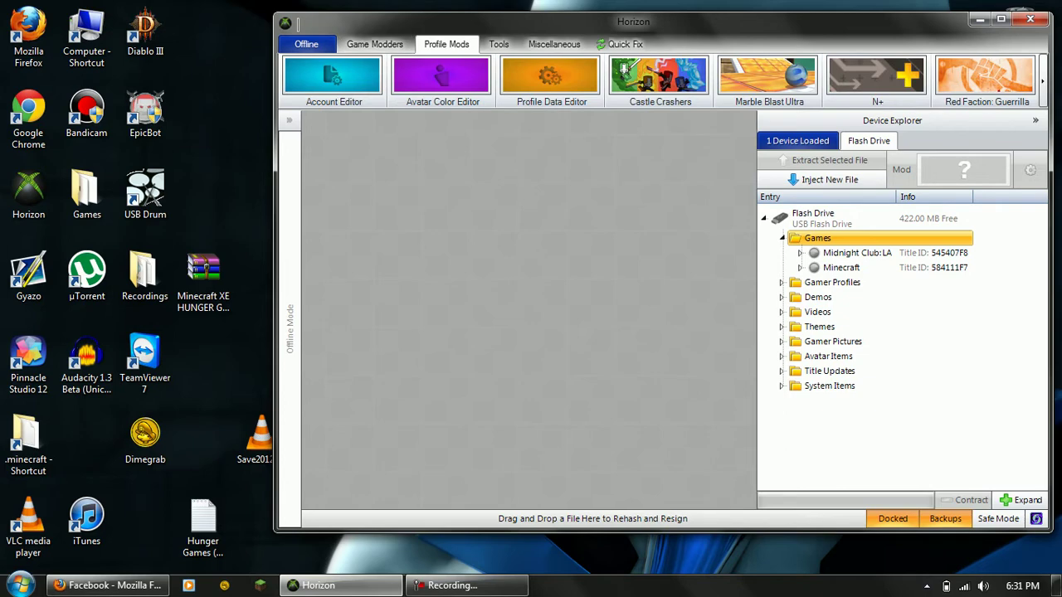
{"action": "left_click", "coordinate": [498, 44]}
{"action": "left_click", "coordinate": [374, 43]}
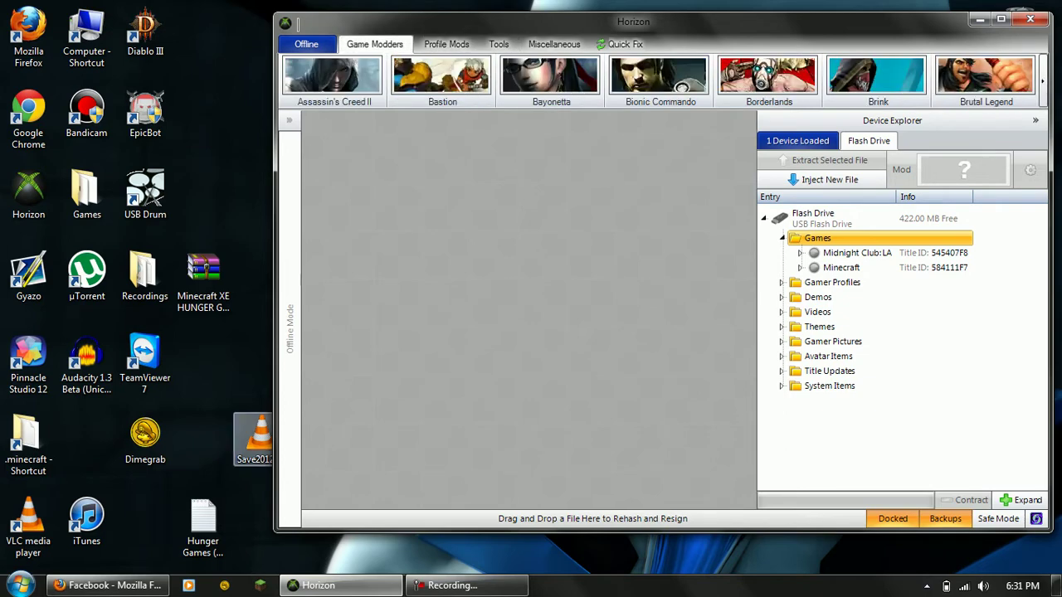
- Place the extracted save file clear of the Horizon window and open the flash drive's New World Minecraft save
{"action": "left_click_drag", "start_coordinate": [261, 440], "coordinate": [203, 440]}
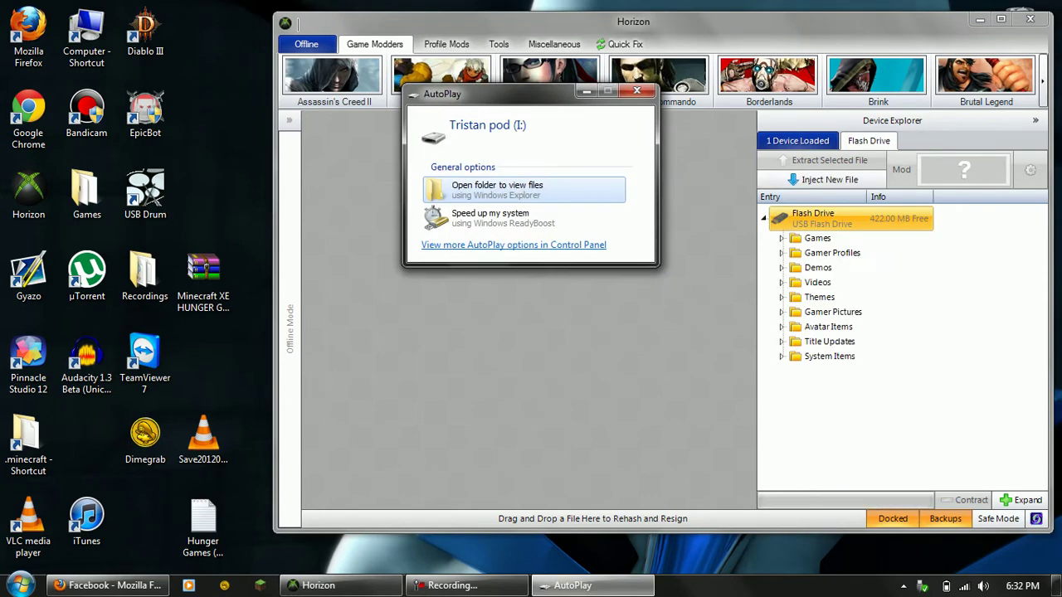
{"action": "left_click", "coordinate": [636, 90]}
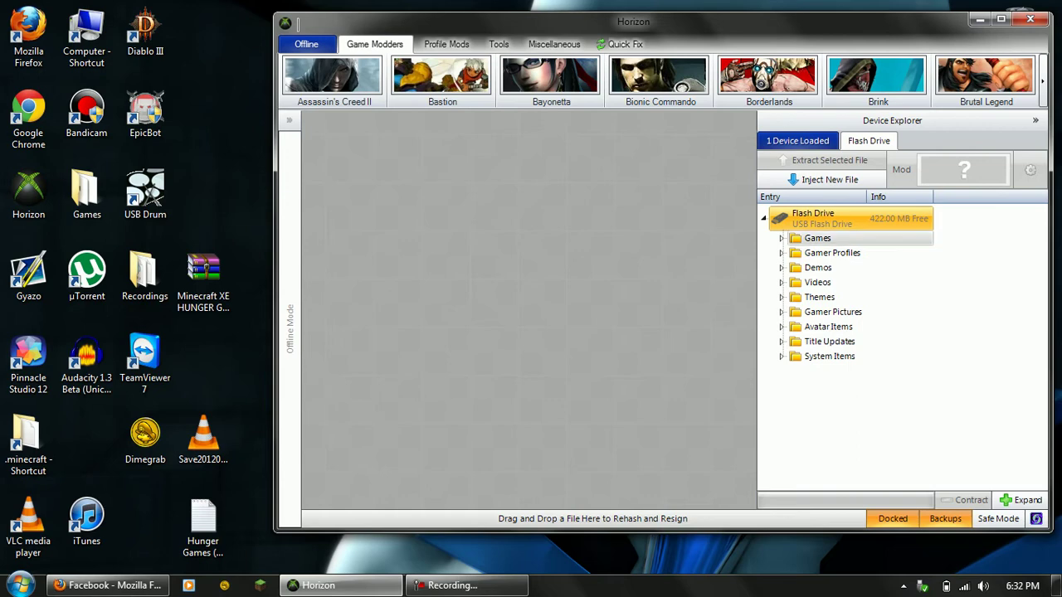
{"action": "double_click", "coordinate": [817, 239]}
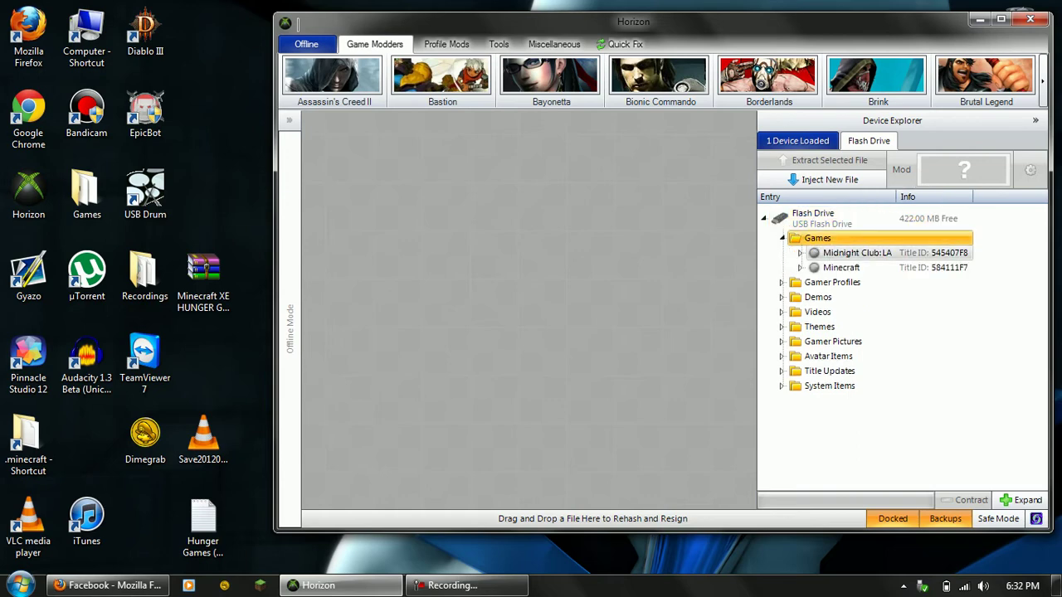
{"action": "double_click", "coordinate": [857, 253]}
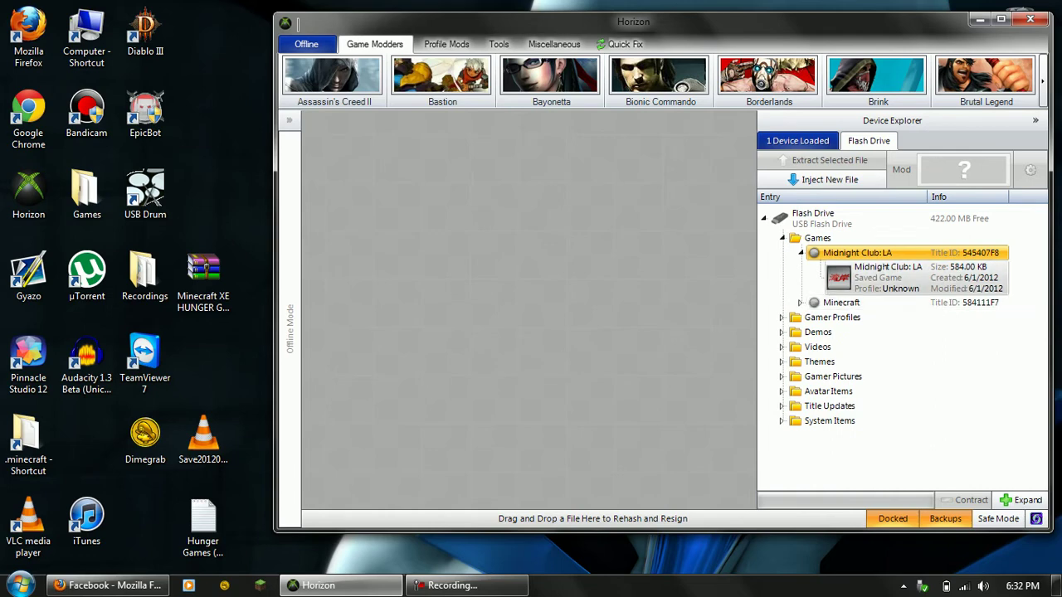
{"action": "left_click", "coordinate": [841, 302]}
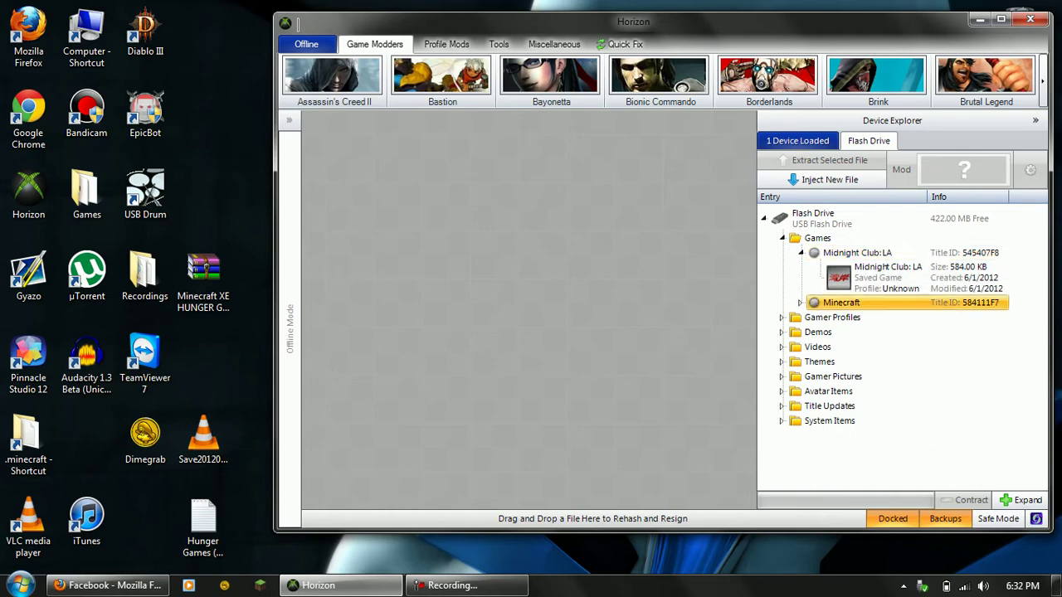
{"action": "double_click", "coordinate": [842, 302]}
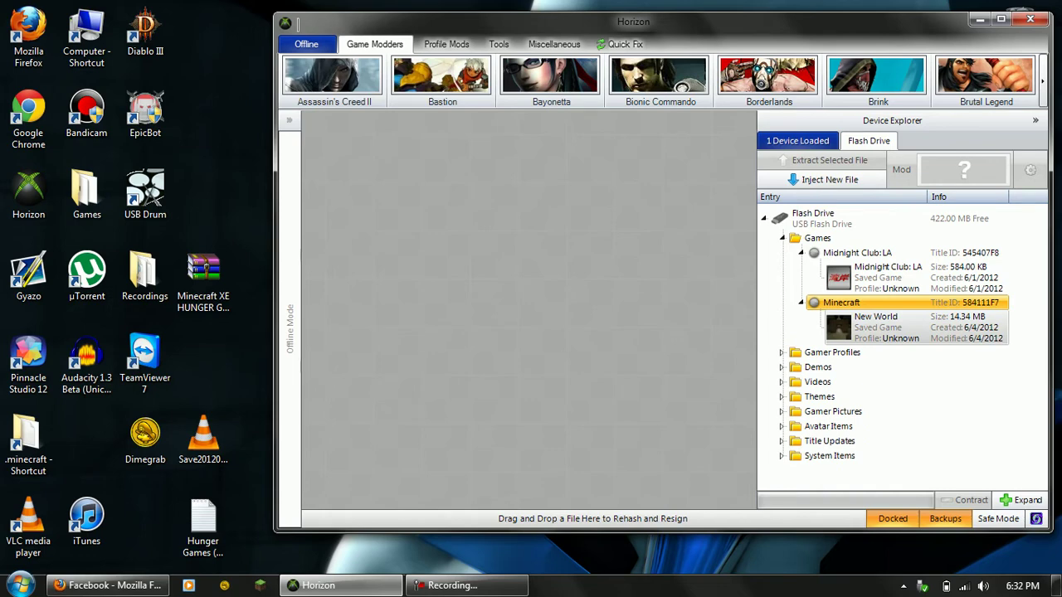
{"action": "double_click", "coordinate": [875, 326]}
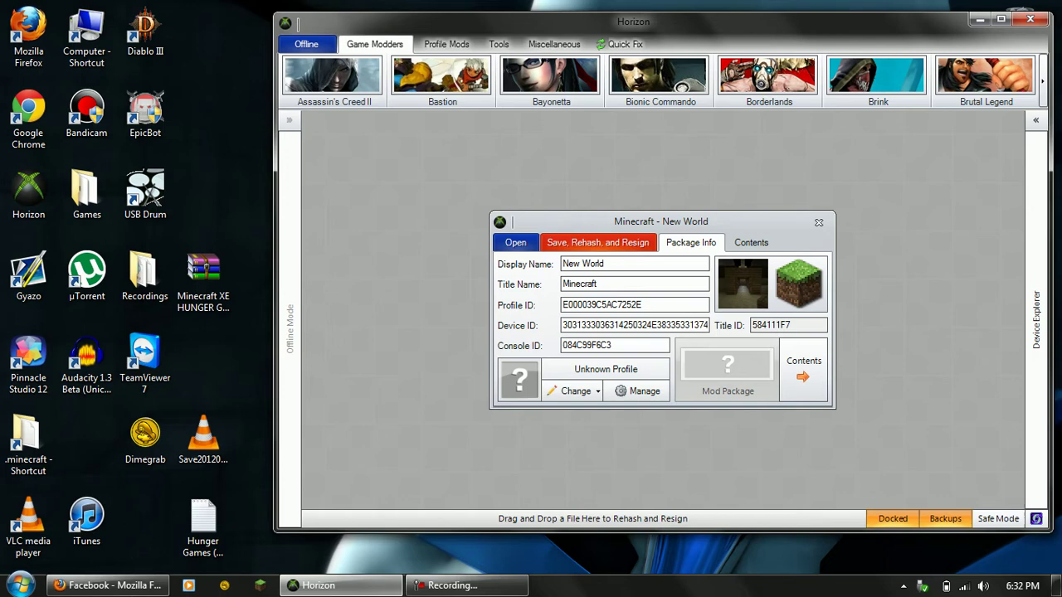
- Open the extracted Hunger Games save from the desktop in Horizon and arrange its package window beside the New World one
{"action": "left_click_drag", "start_coordinate": [642, 305], "coordinate": [709, 325]}
{"action": "left_click", "coordinate": [612, 345]}
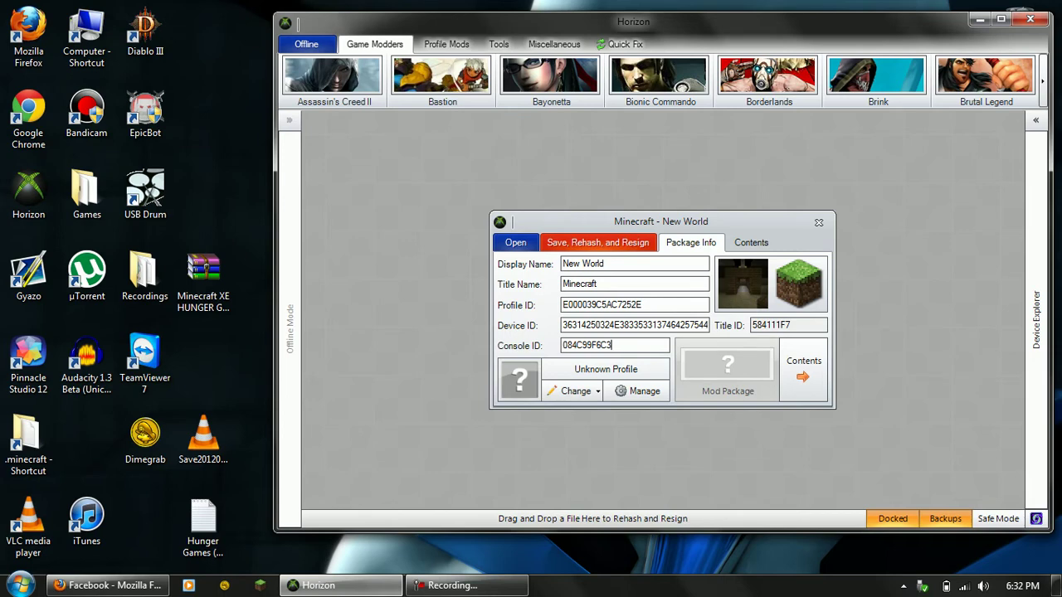
{"action": "left_click_drag", "start_coordinate": [791, 326], "coordinate": [752, 326]}
{"action": "left_click_drag", "start_coordinate": [661, 222], "coordinate": [816, 141]}
{"action": "left_click_drag", "start_coordinate": [203, 440], "coordinate": [497, 348]}
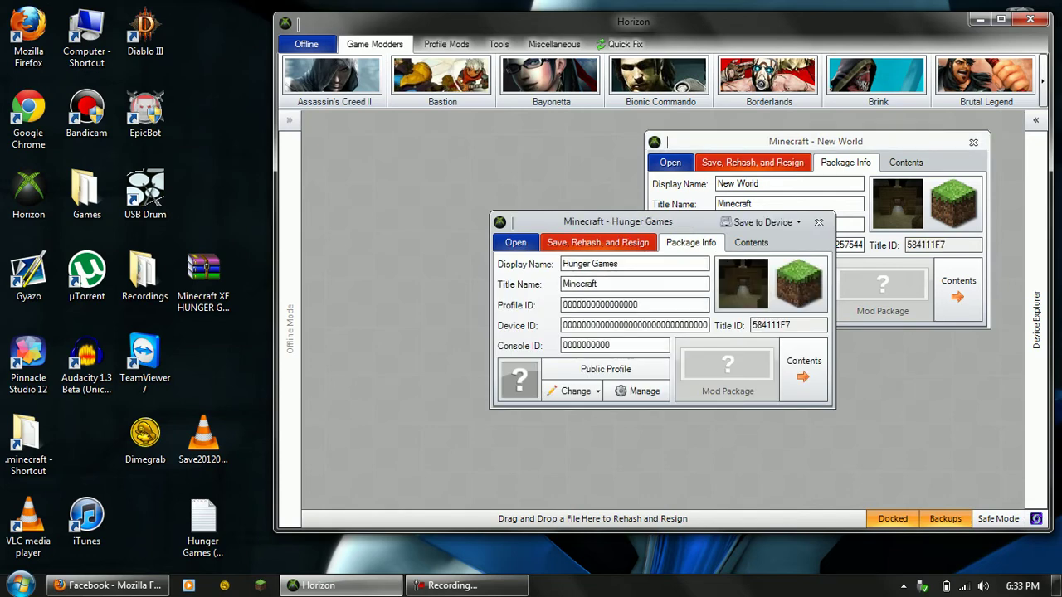
{"action": "left_click_drag", "start_coordinate": [539, 222], "coordinate": [365, 232]}
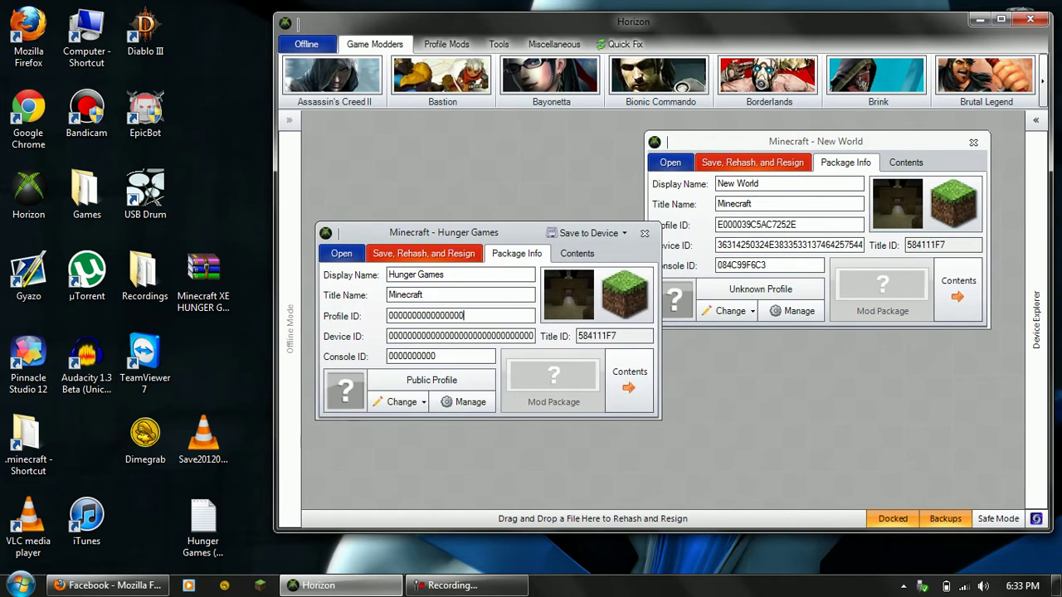
- Copy the Profile ID from the New World package into the Profile ID of the Hunger Games package
{"action": "mouse_move", "coordinate": [463, 316]}
{"action": "left_mouse_down"}
{"action": "mouse_move", "coordinate": [393, 315]}
{"action": "mouse_move", "coordinate": [464, 315]}
{"action": "left_mouse_up"}
{"action": "left_click_drag", "start_coordinate": [797, 225], "coordinate": [717, 225]}
{"action": "right_click", "coordinate": [734, 224]}
{"action": "left_click", "coordinate": [763, 276]}
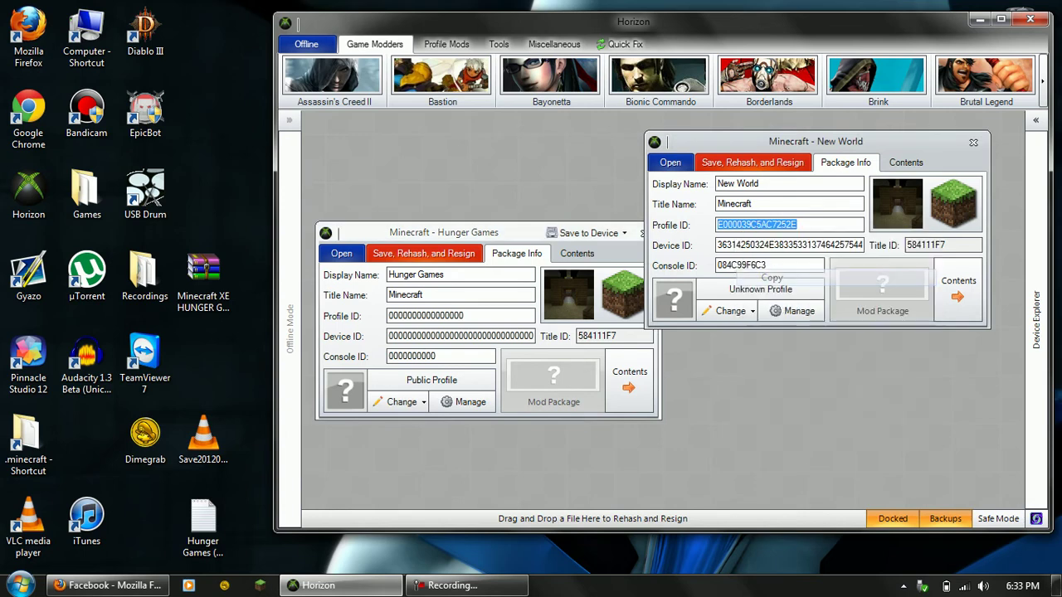
{"action": "left_click", "coordinate": [465, 315]}
{"action": "double_click", "coordinate": [431, 315]}
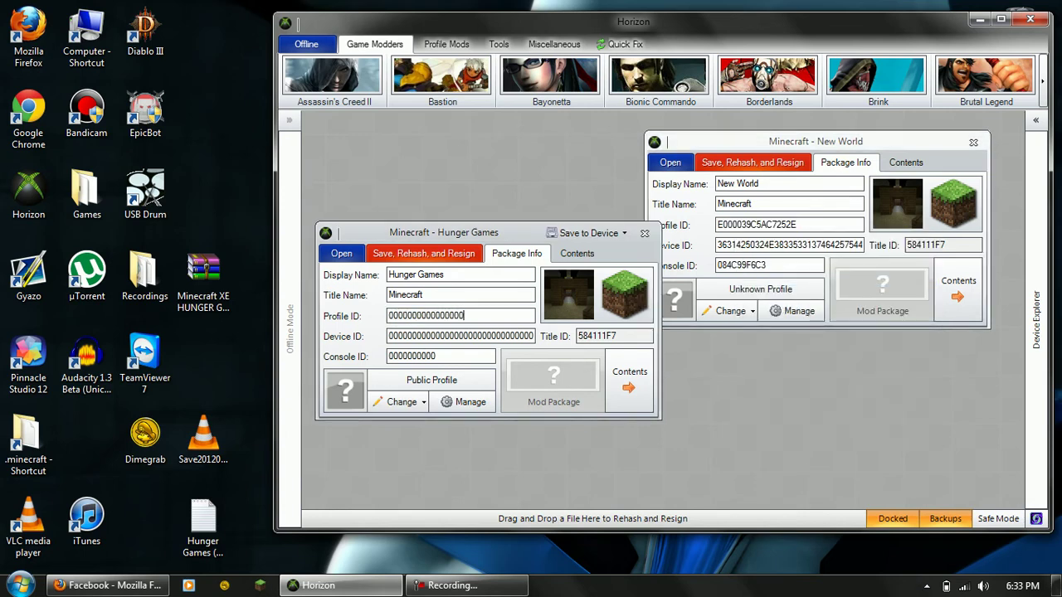
{"action": "right_click", "coordinate": [463, 315]}
{"action": "left_click", "coordinate": [500, 383]}
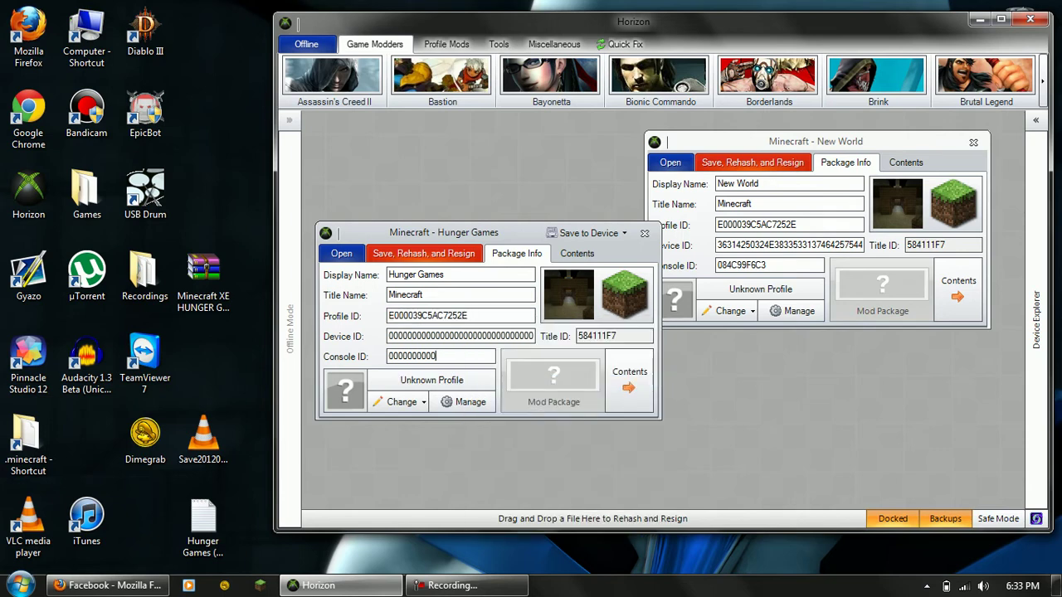
- Save, rehash and resign the Hunger Games package and close both package windows
{"action": "left_click_drag", "start_coordinate": [444, 232], "coordinate": [732, 142]}
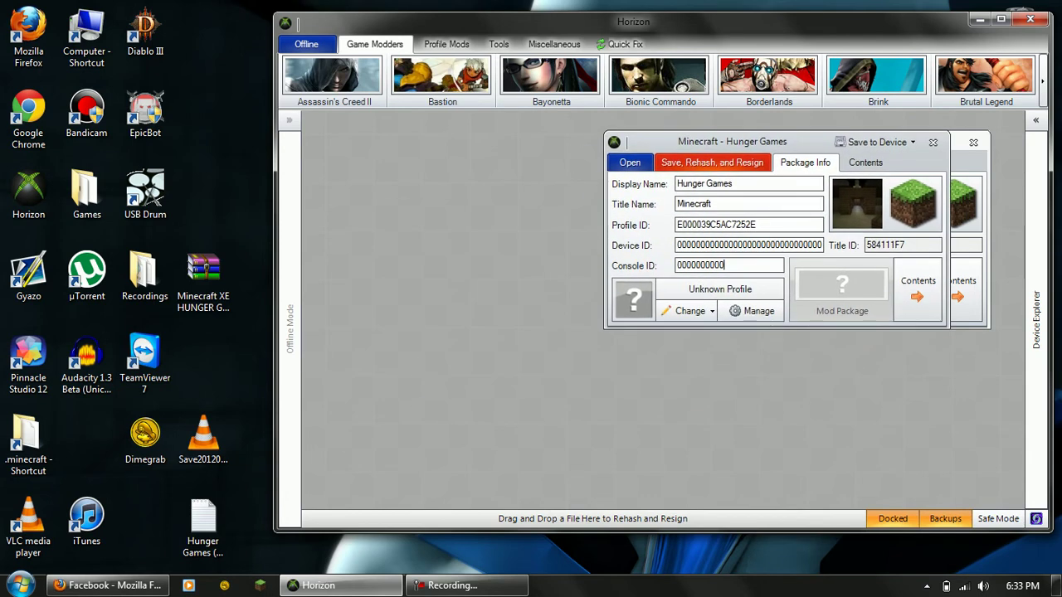
{"action": "left_click", "coordinate": [712, 161]}
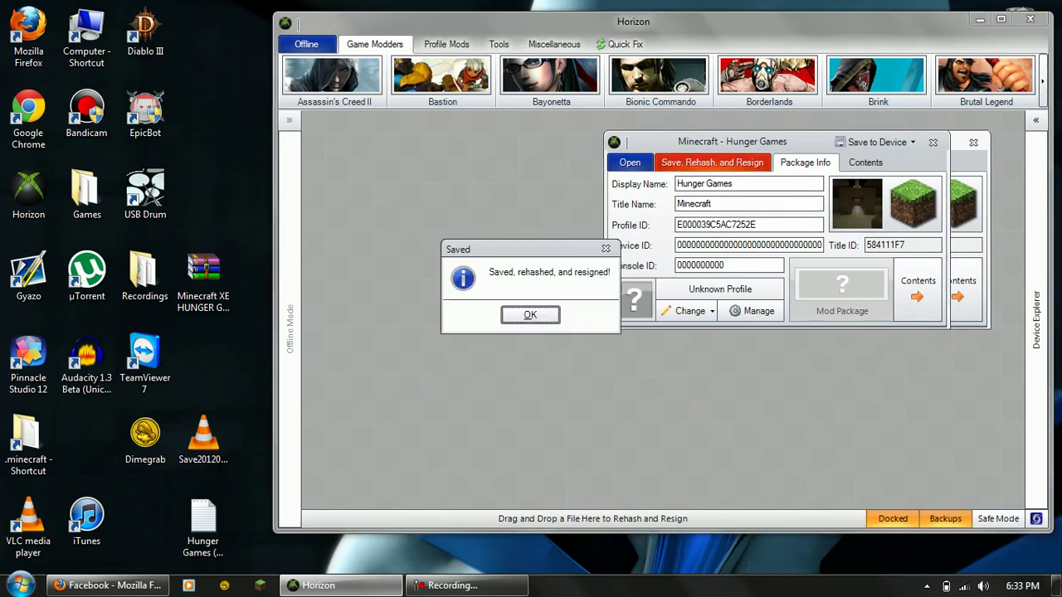
{"action": "left_click", "coordinate": [530, 315]}
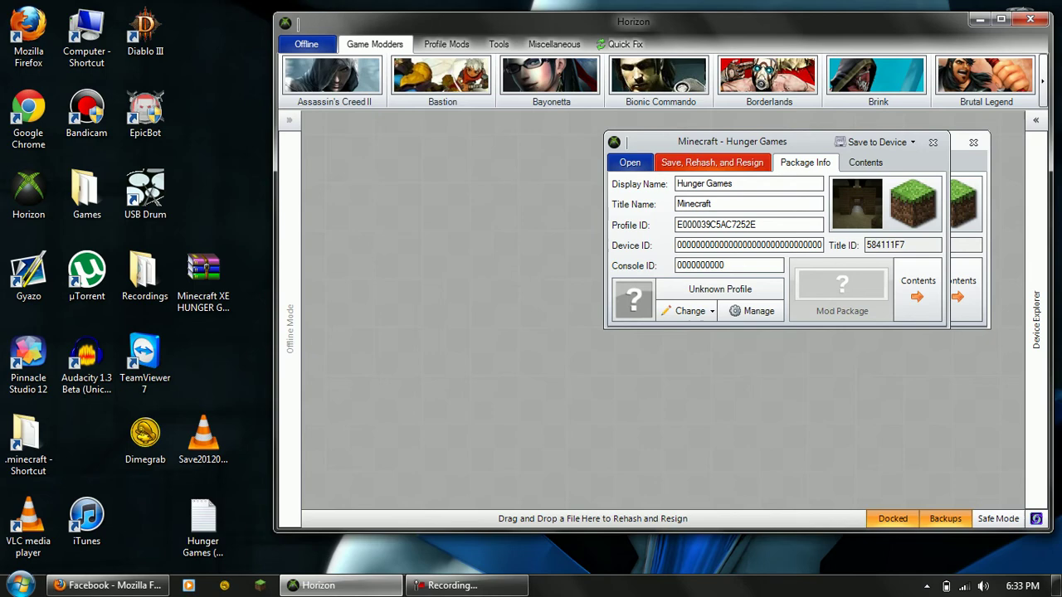
{"action": "left_click", "coordinate": [933, 142]}
{"action": "left_click", "coordinate": [973, 142]}
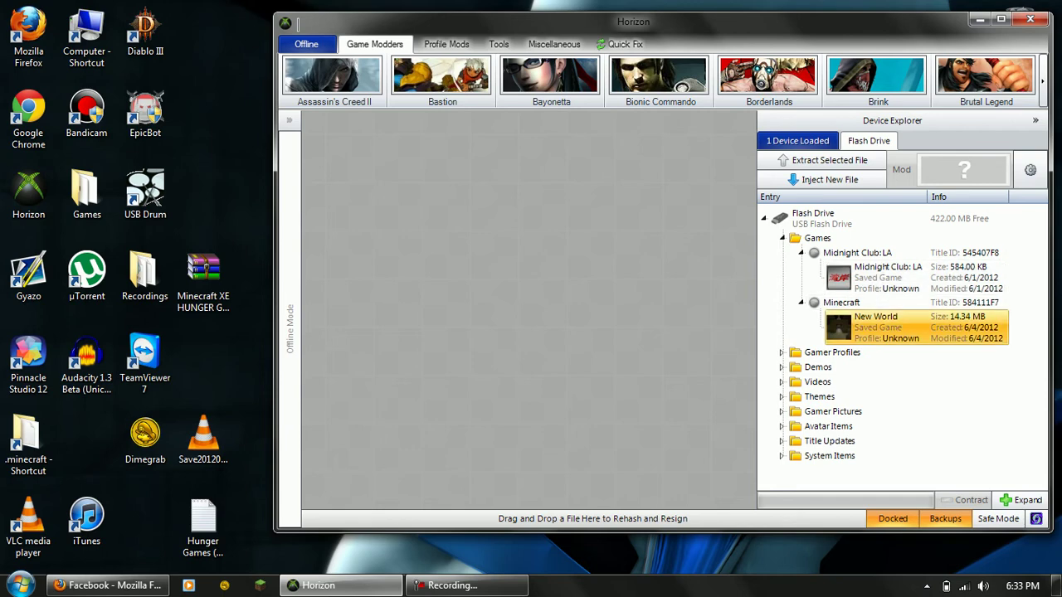
- Delete the New World Minecraft saved game from the flash drive
{"action": "right_click", "coordinate": [868, 323]}
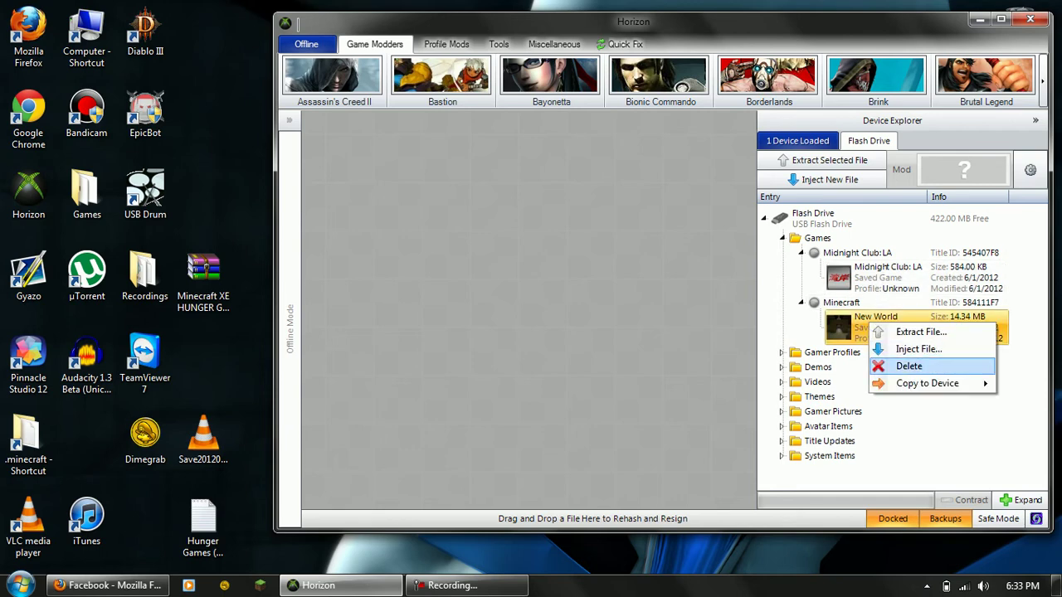
{"action": "left_click", "coordinate": [908, 366]}
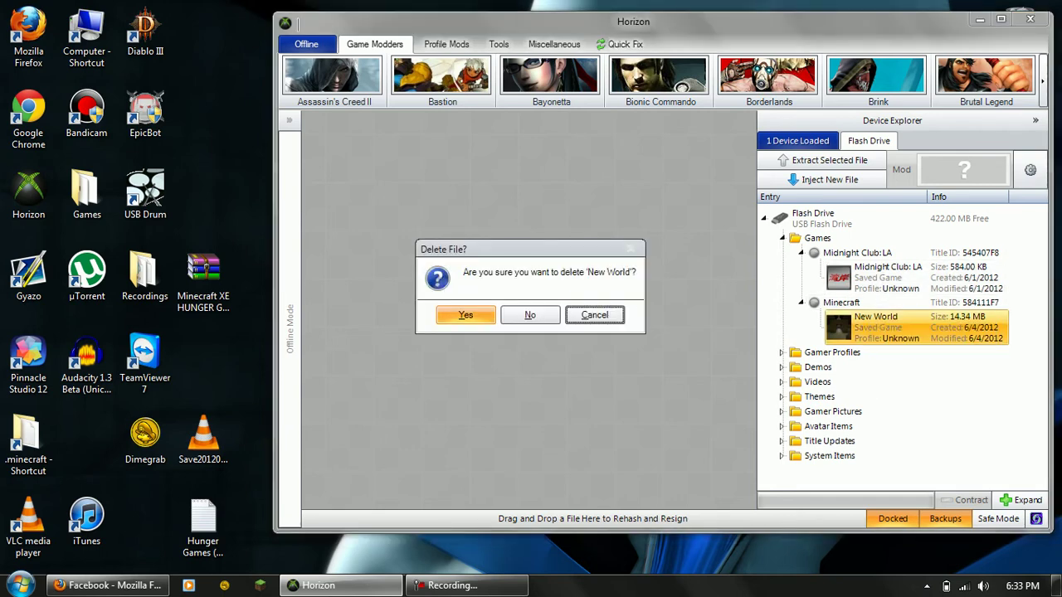
{"action": "left_click", "coordinate": [465, 314]}
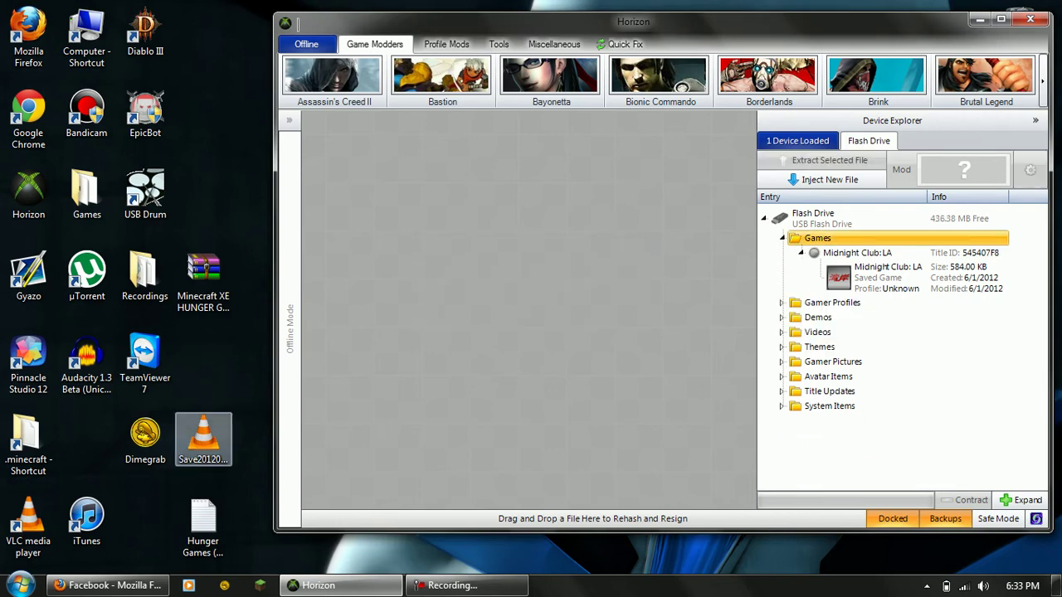
- Inject the resigned Hunger Games save from the desktop into the flash drive and select it under Minecraft in the Games folder
{"action": "left_click", "coordinate": [466, 586]}
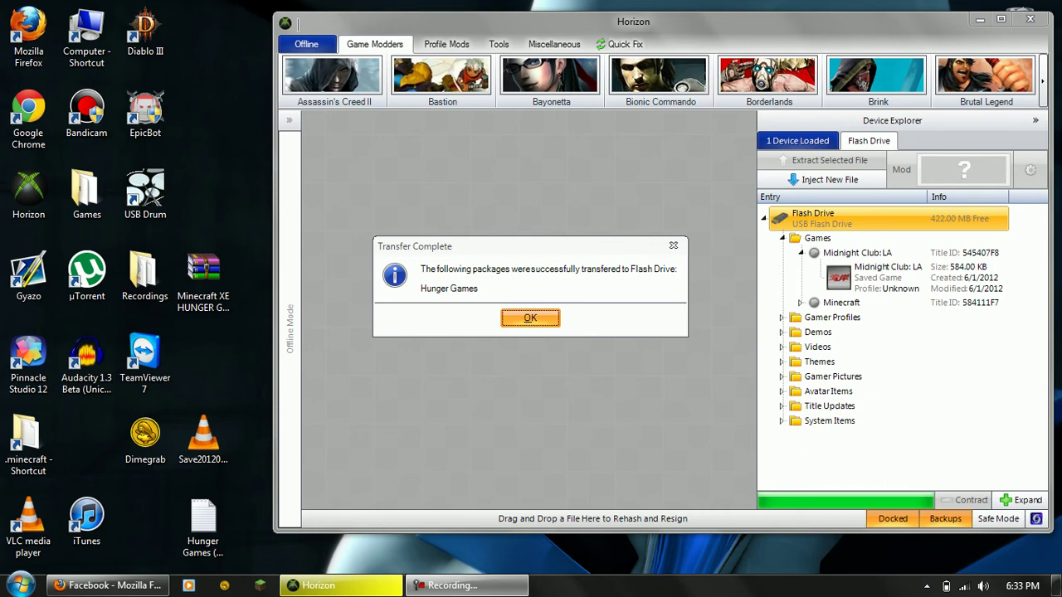
{"action": "left_click", "coordinate": [530, 318]}
{"action": "double_click", "coordinate": [841, 302]}
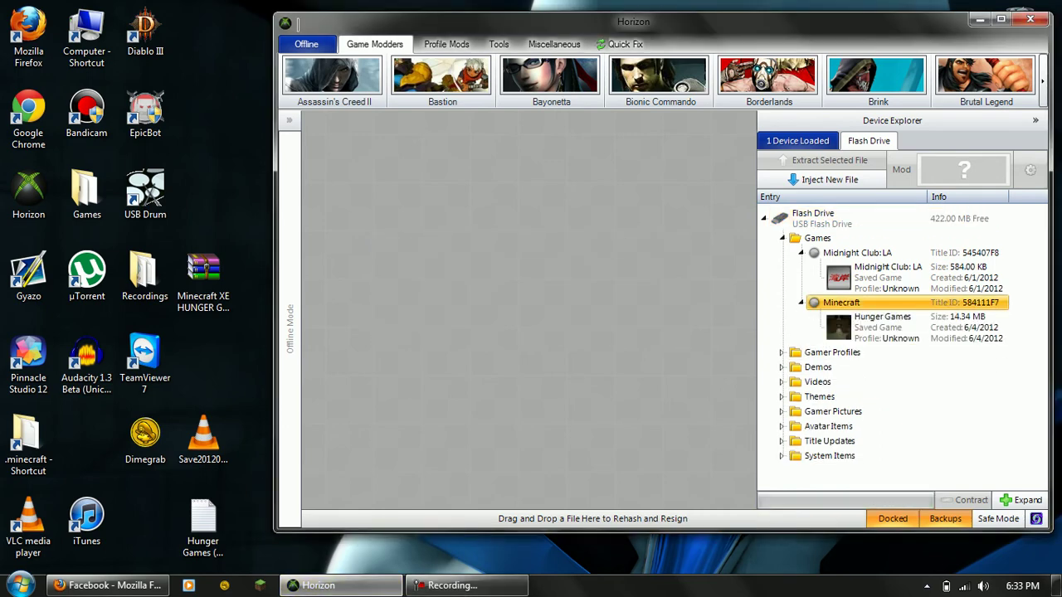
{"action": "left_click", "coordinate": [882, 323]}
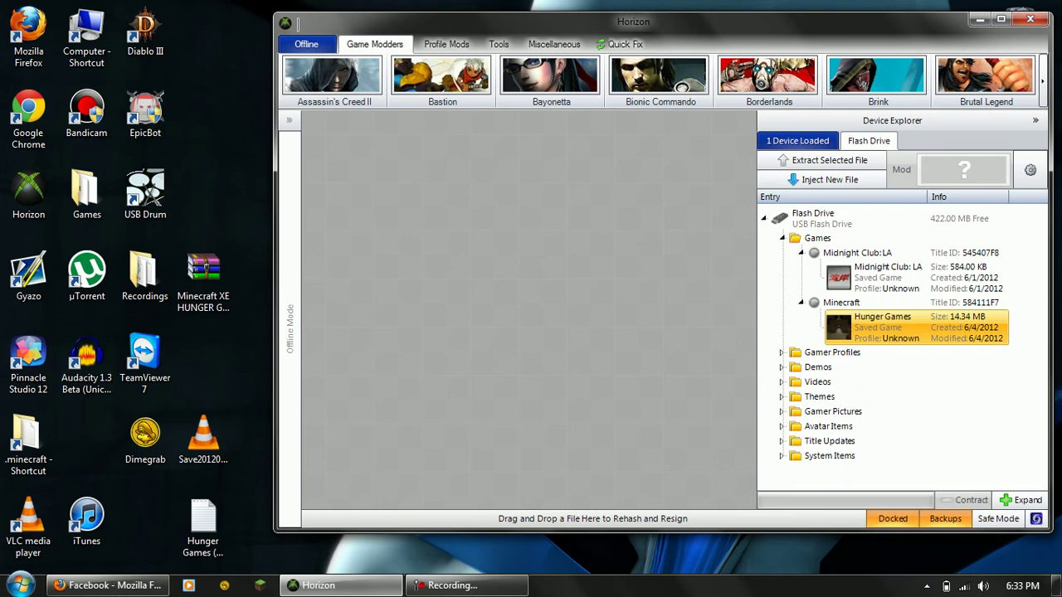
{"action": "left_click", "coordinate": [871, 274]}
{"action": "right_click", "coordinate": [872, 274]}
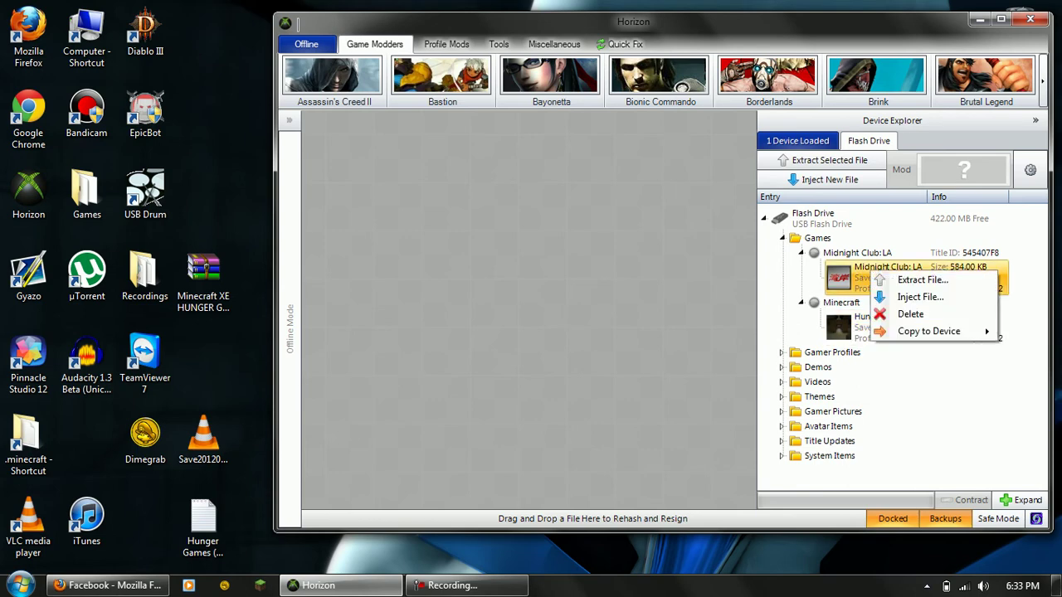
{"action": "key", "text": "Escape"}
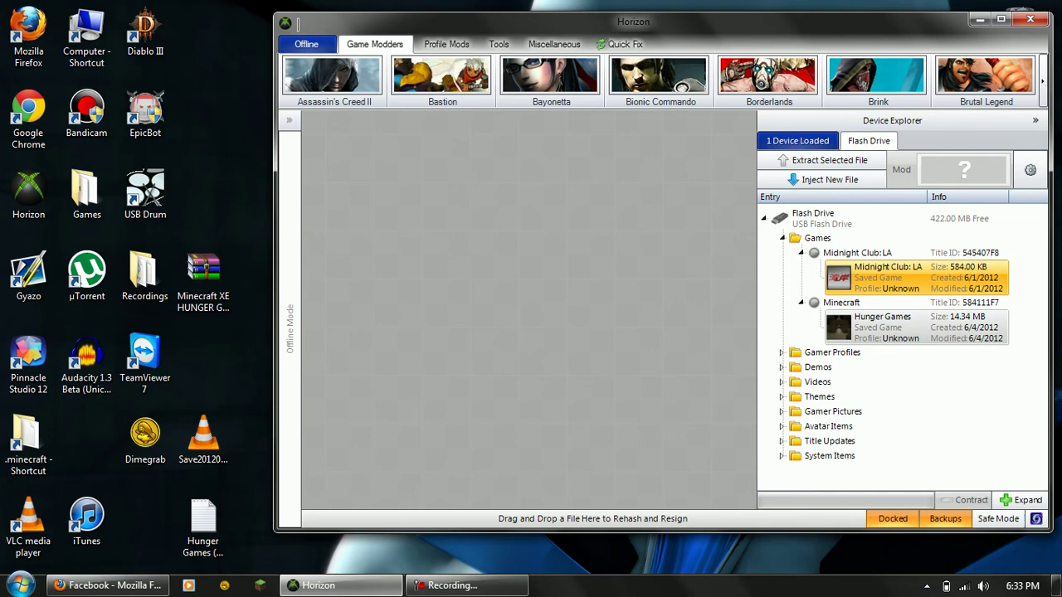
{"action": "left_click", "coordinate": [882, 327]}
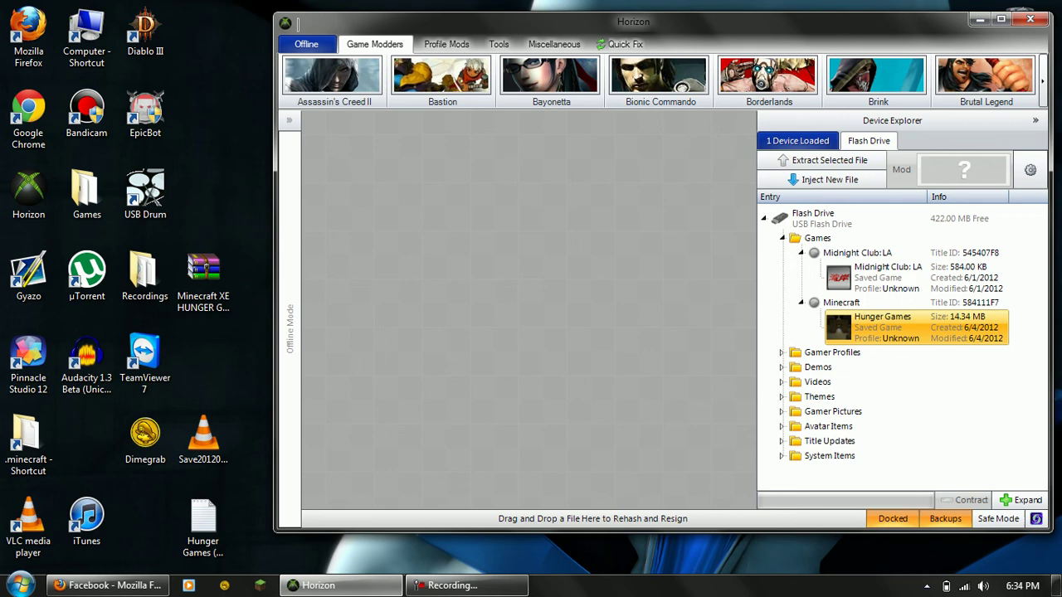
{"action": "mouse_move", "coordinate": [466, 584]}
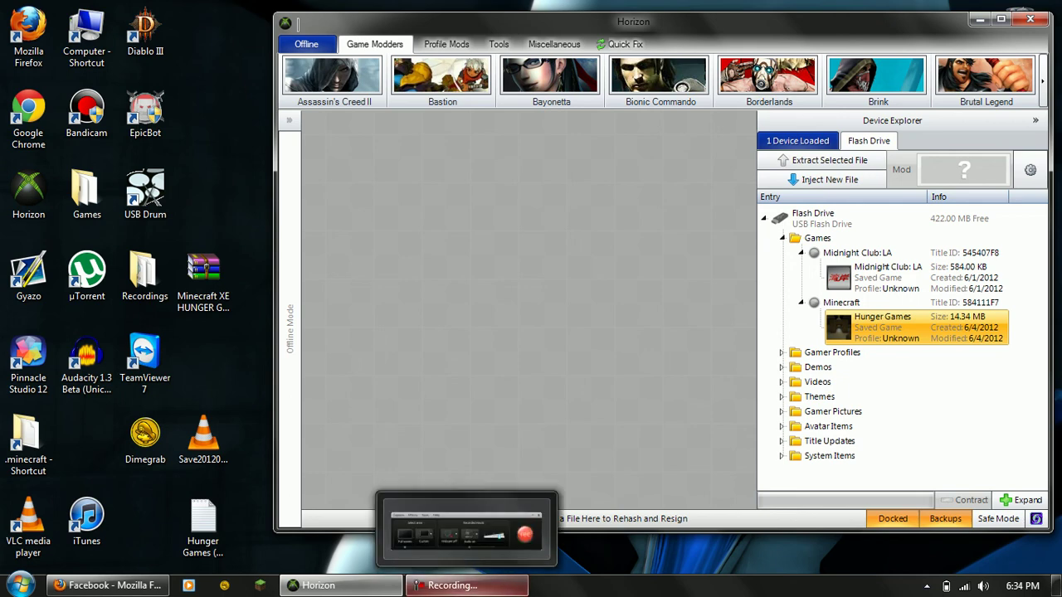
{"action": "left_click", "coordinate": [466, 531]}
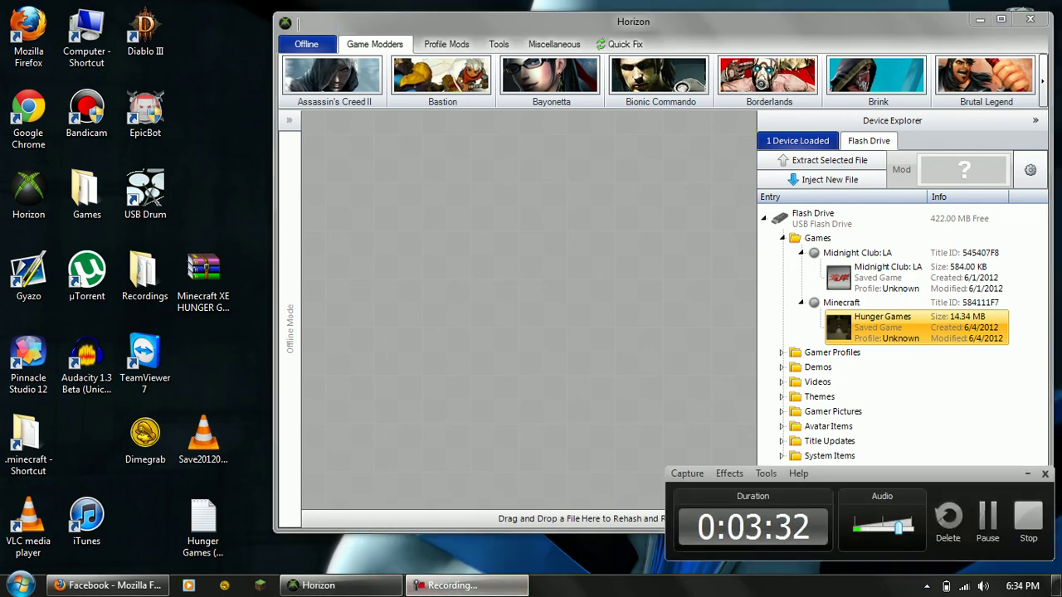